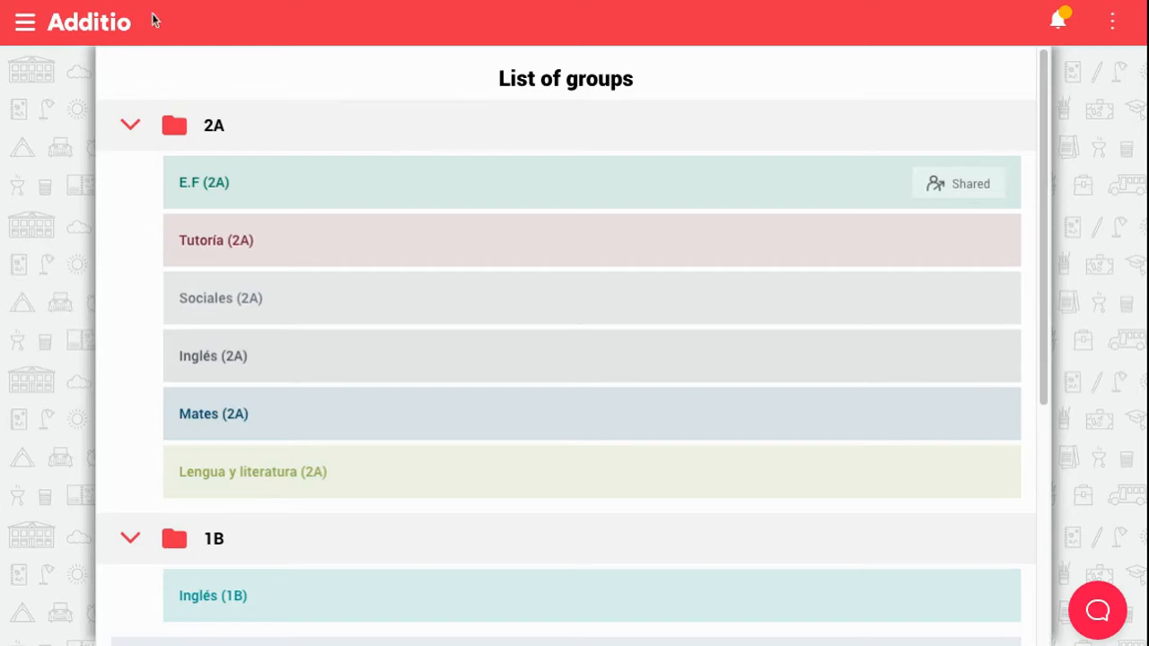
Step: Collapse the 2A and 1B folders in the list of groups
left_click(137, 130)
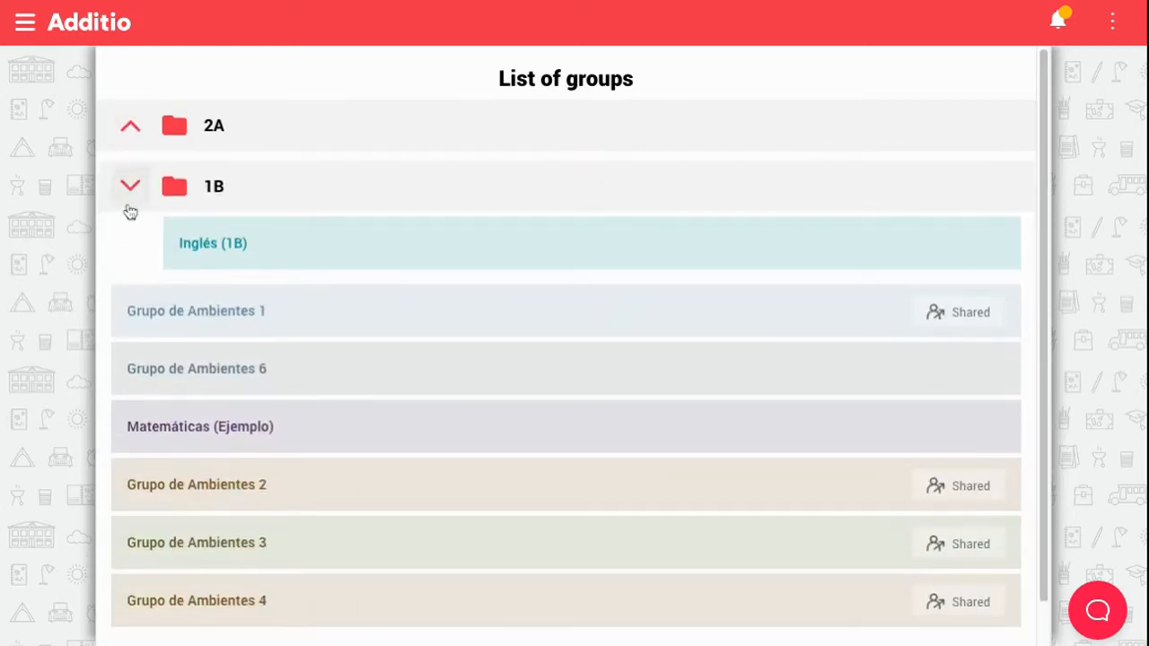
left_click(130, 189)
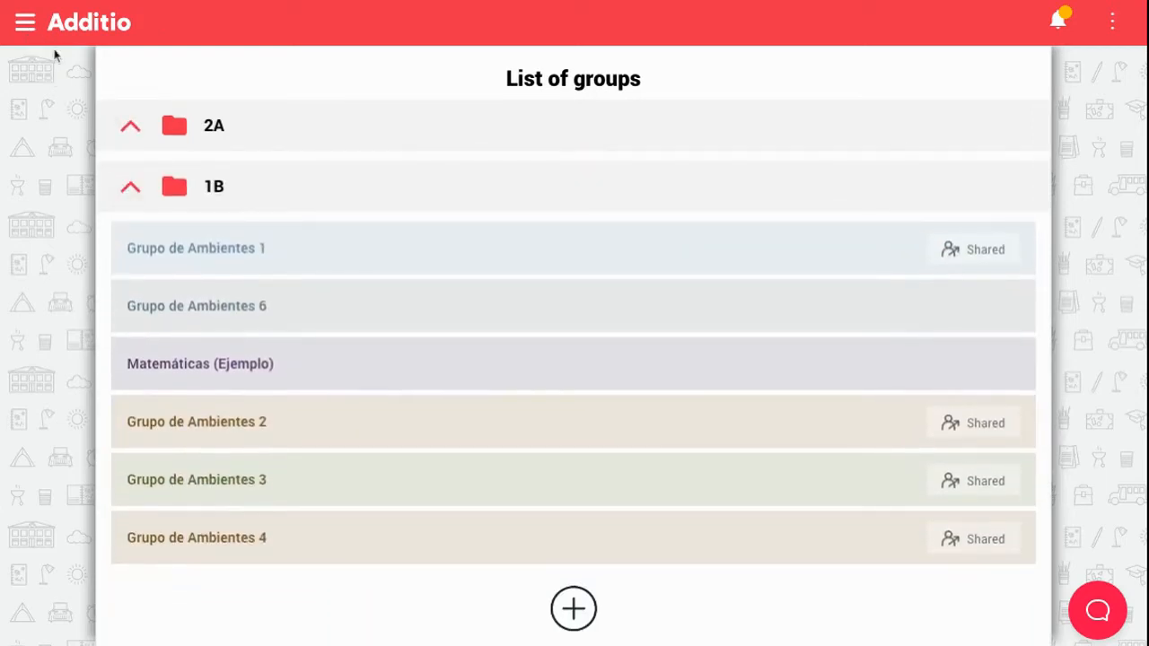
Step: Check the linked accounts of the user profile in the application settings and save the profile
left_click(26, 29)
scroll(141, 389, "down", 2)
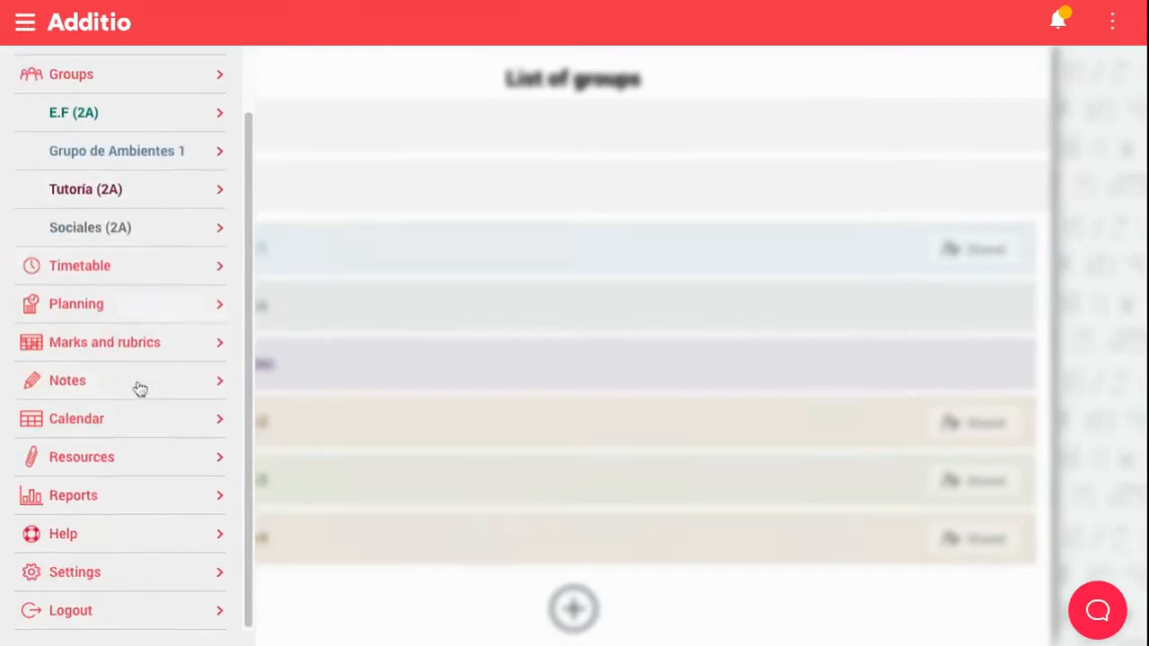
left_click(115, 585)
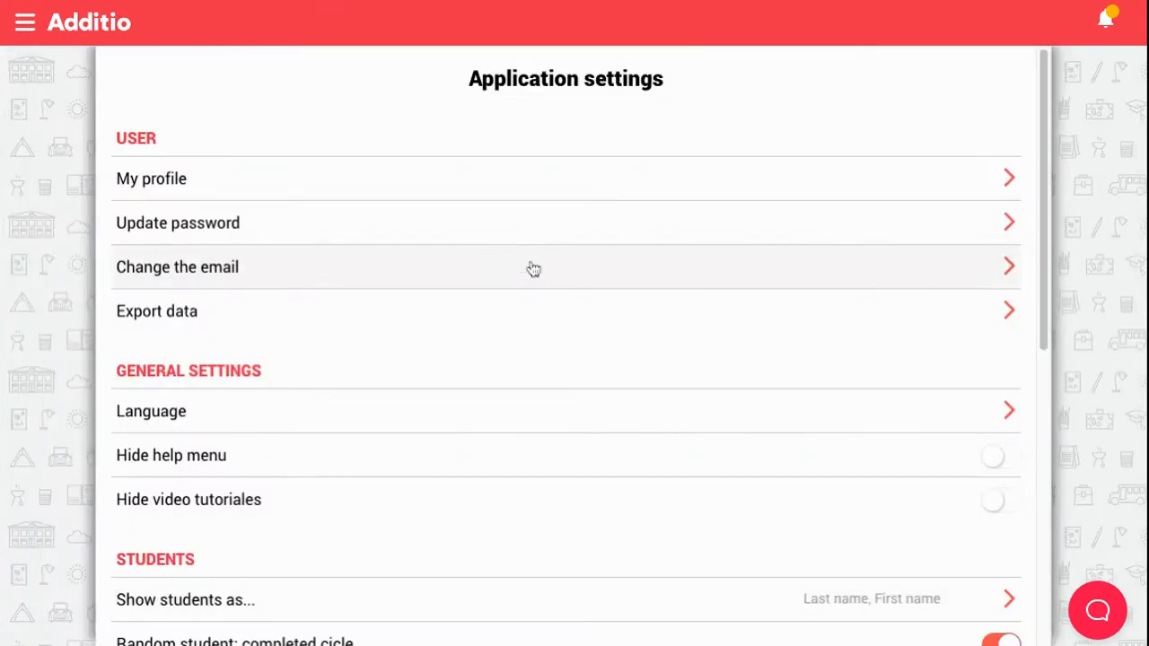
left_click(691, 196)
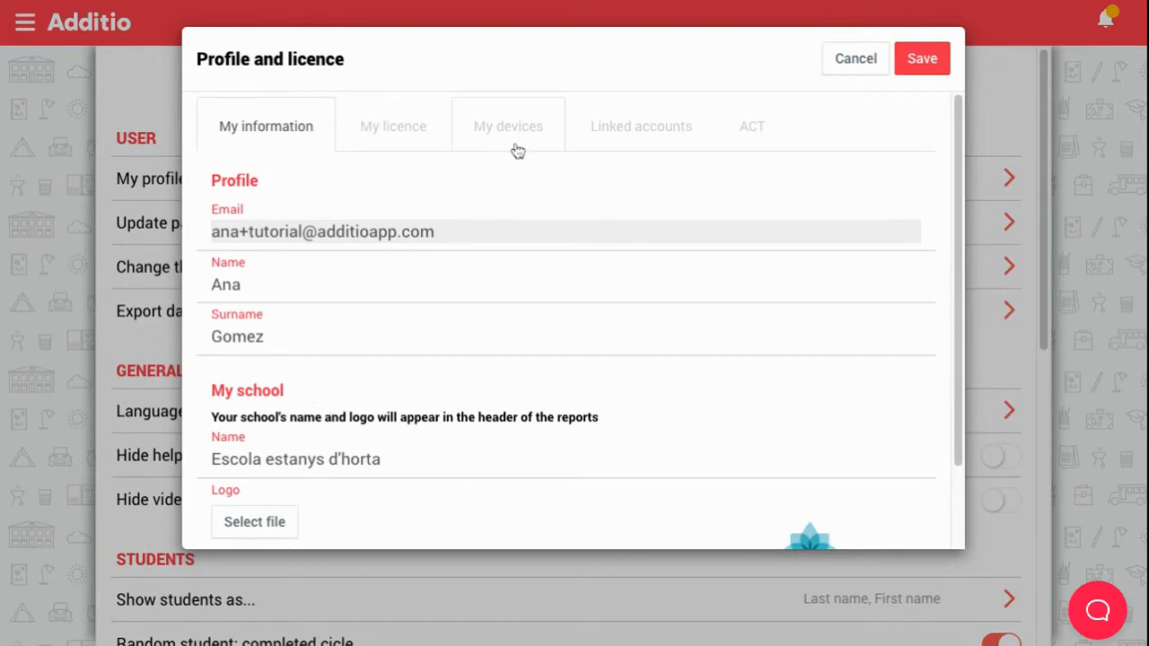
left_click(612, 132)
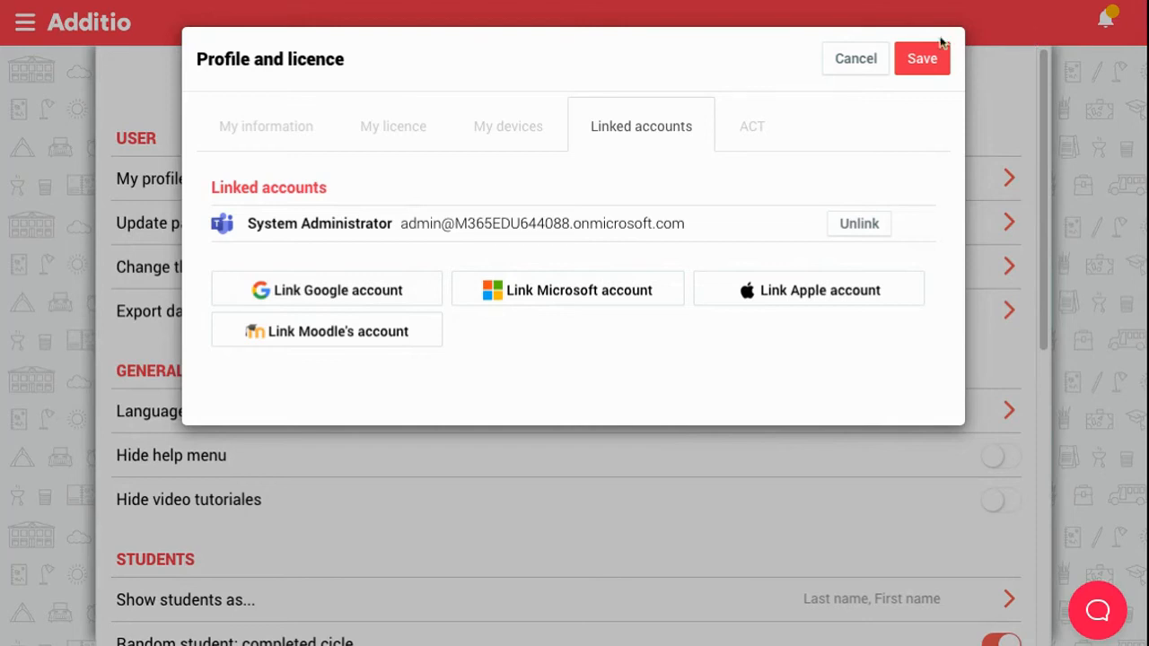
left_click(934, 63)
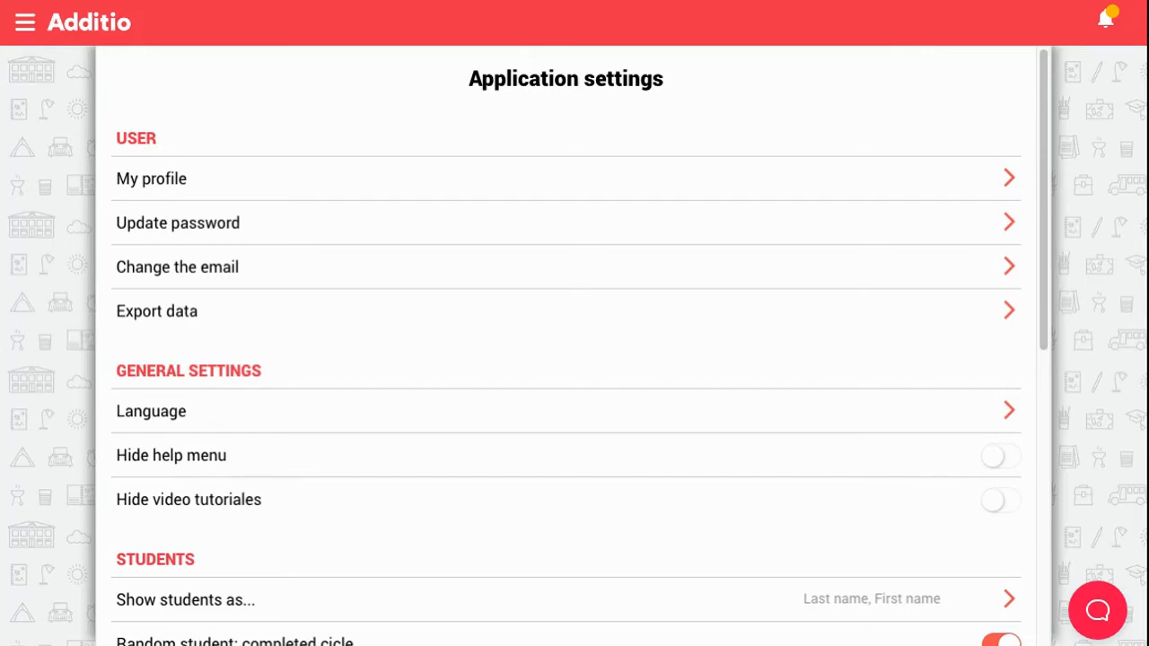
Step: Import the B20S Entrepreneurship Course group from Microsoft Teams into the list of groups
left_click(24, 22)
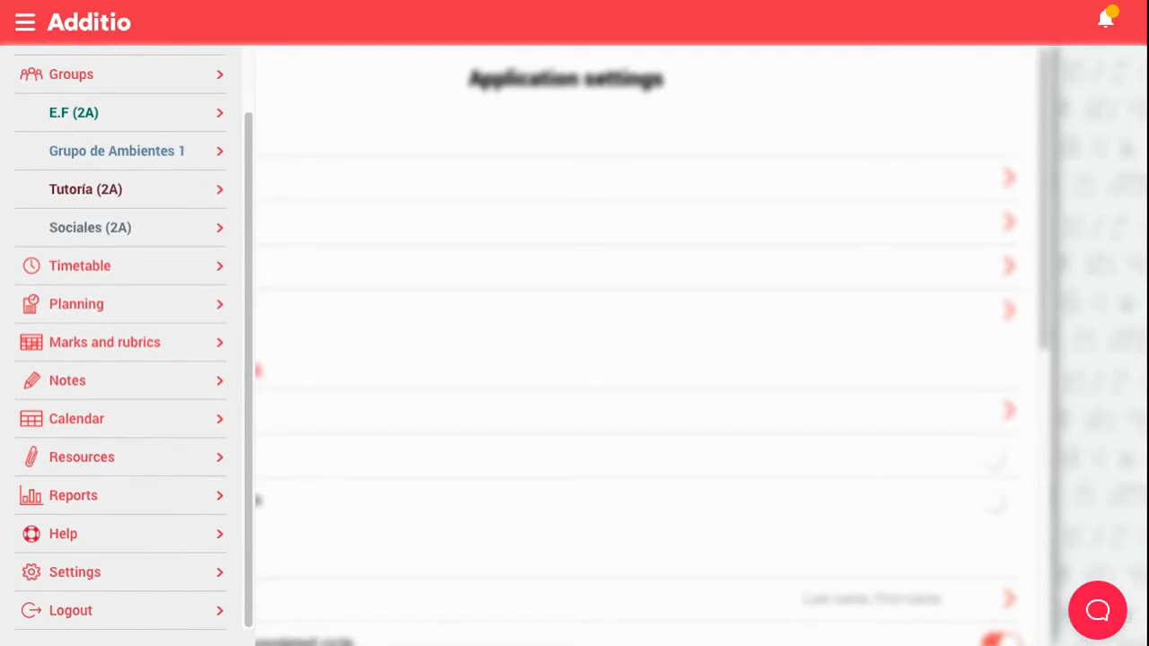
left_click(72, 75)
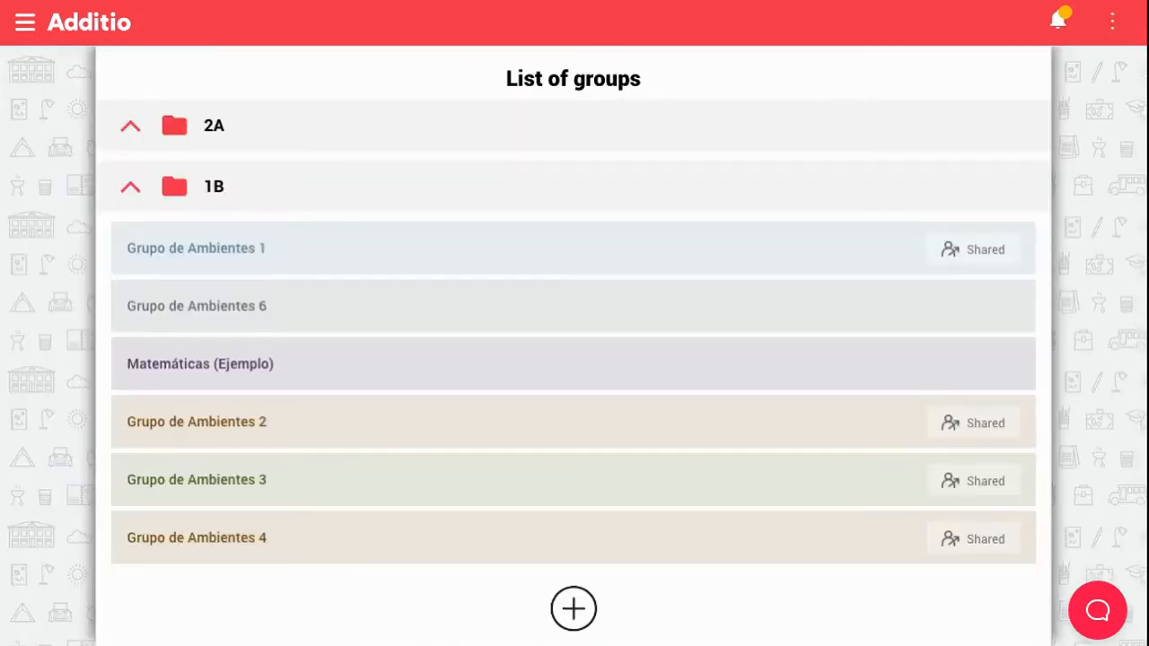
left_click(574, 610)
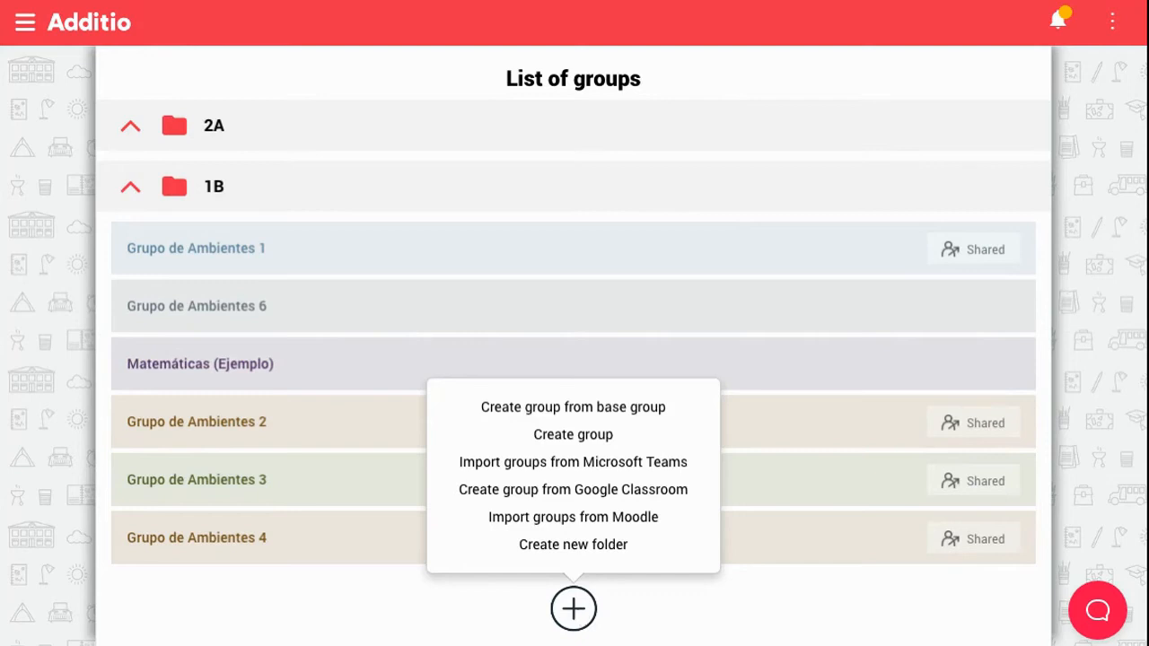
left_click(508, 467)
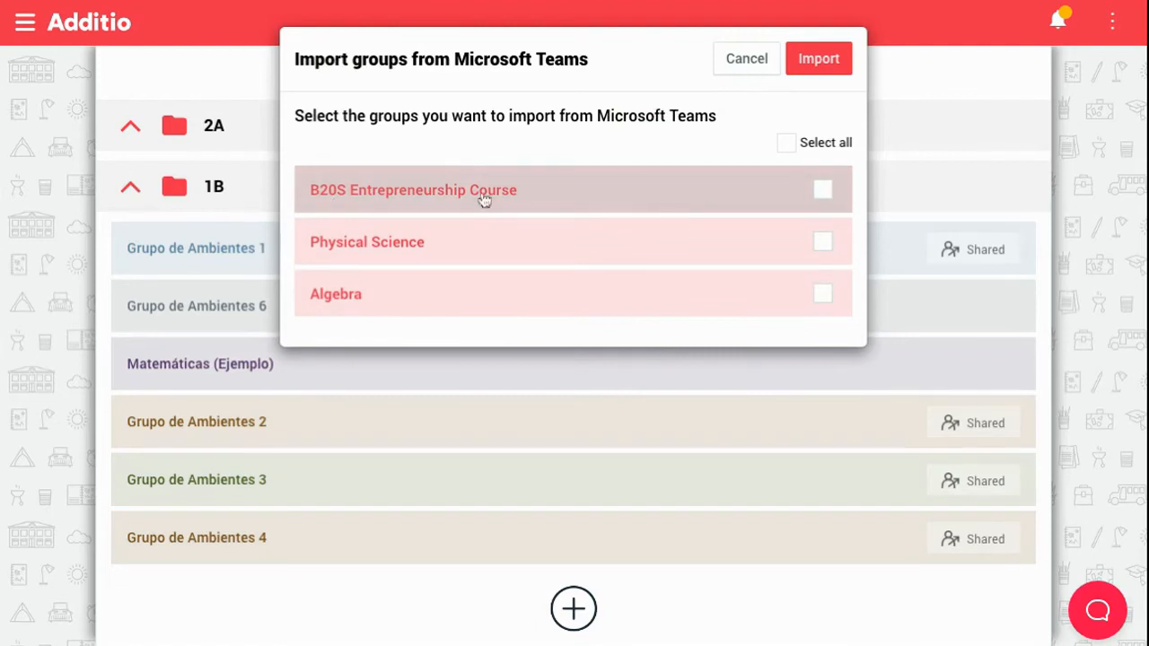
left_click(823, 190)
left_click(838, 63)
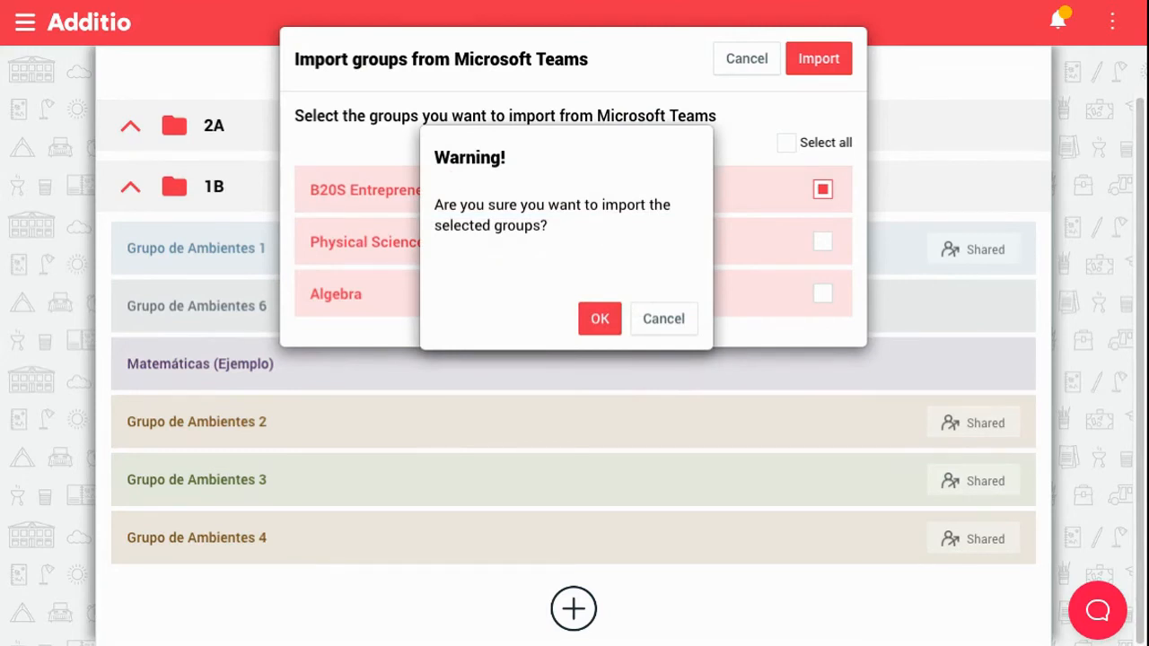
left_click(600, 322)
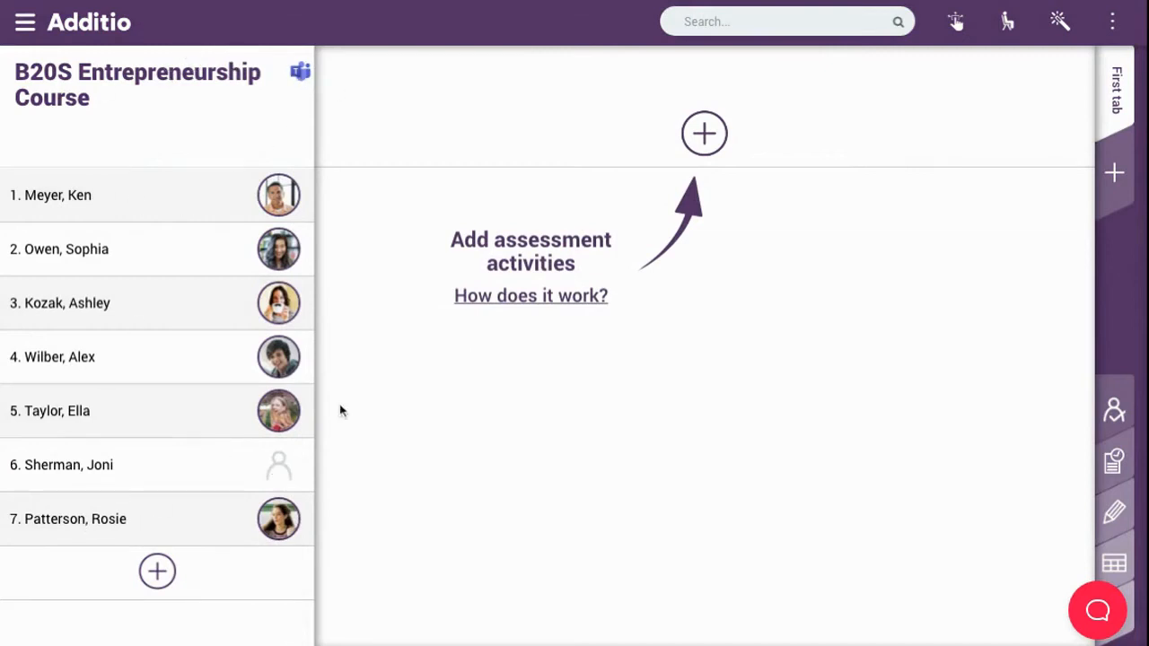
Step: Link the existing EF group to the Physical Science group from Microsoft Teams
left_click(25, 23)
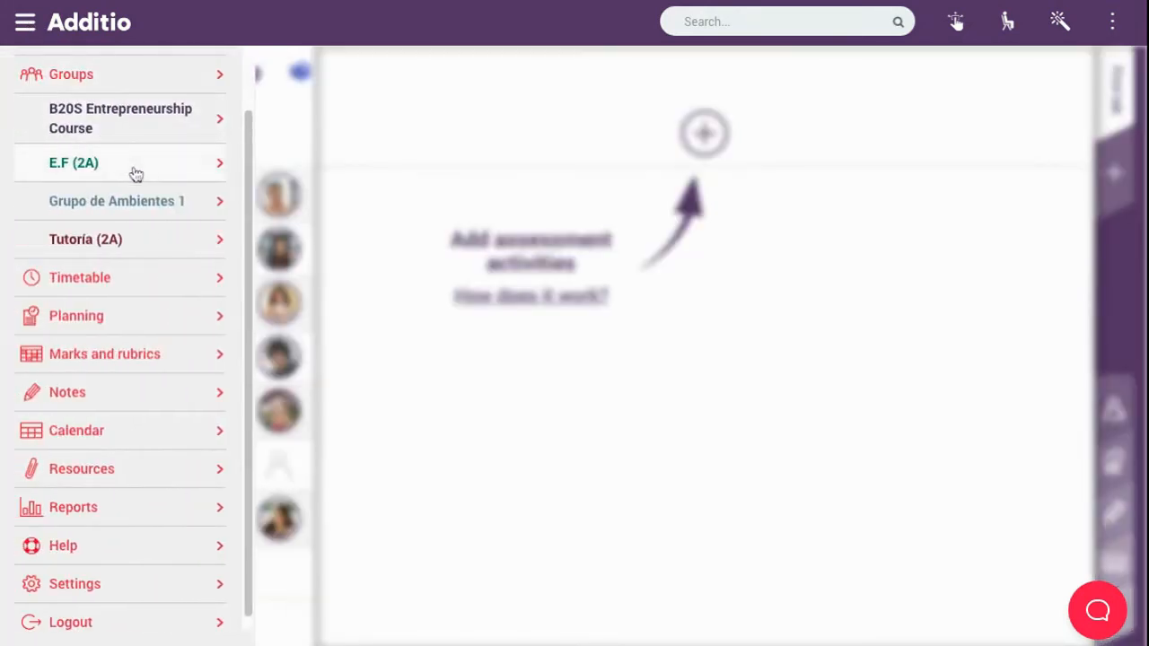
left_click(68, 83)
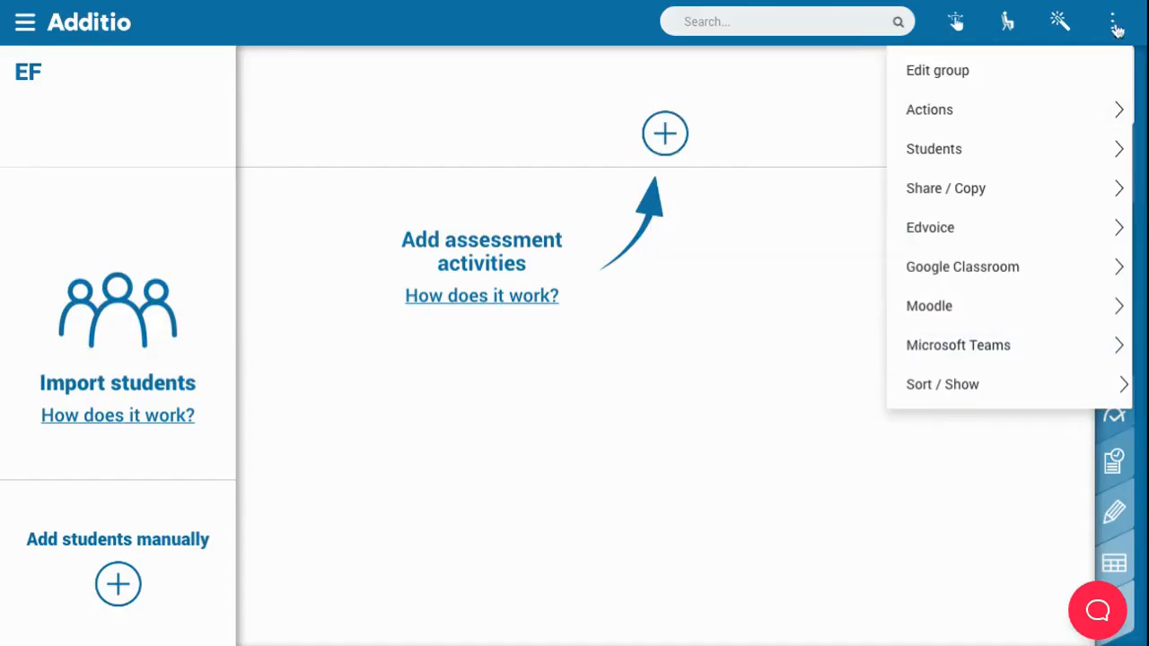
mouse_move(903, 345)
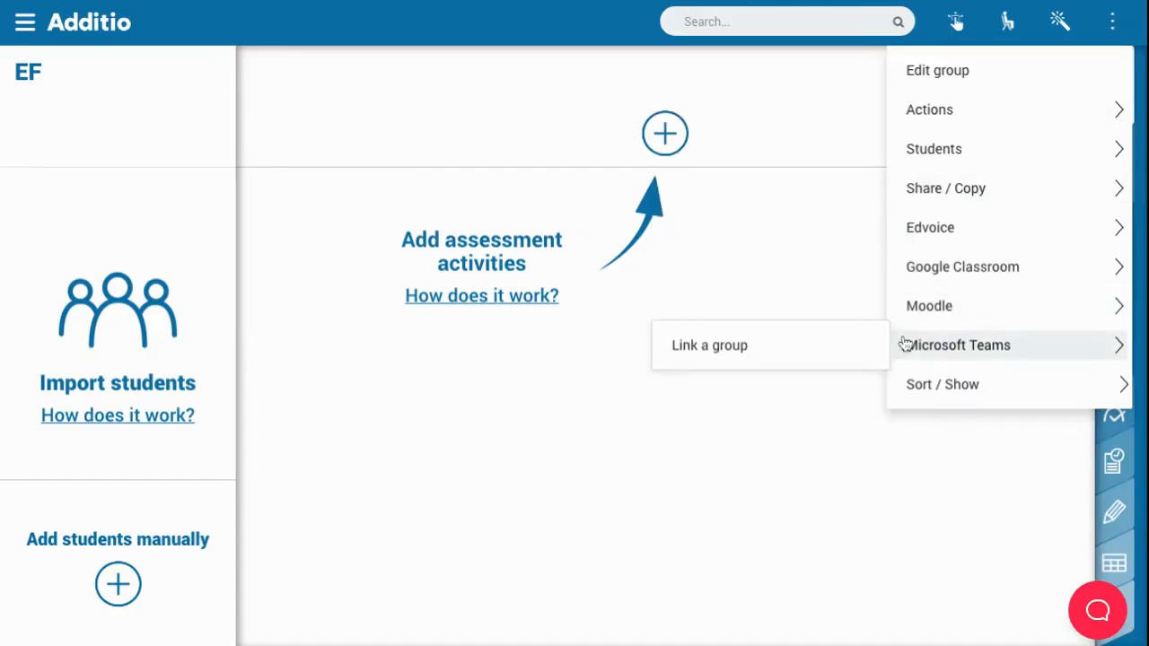
left_click(724, 359)
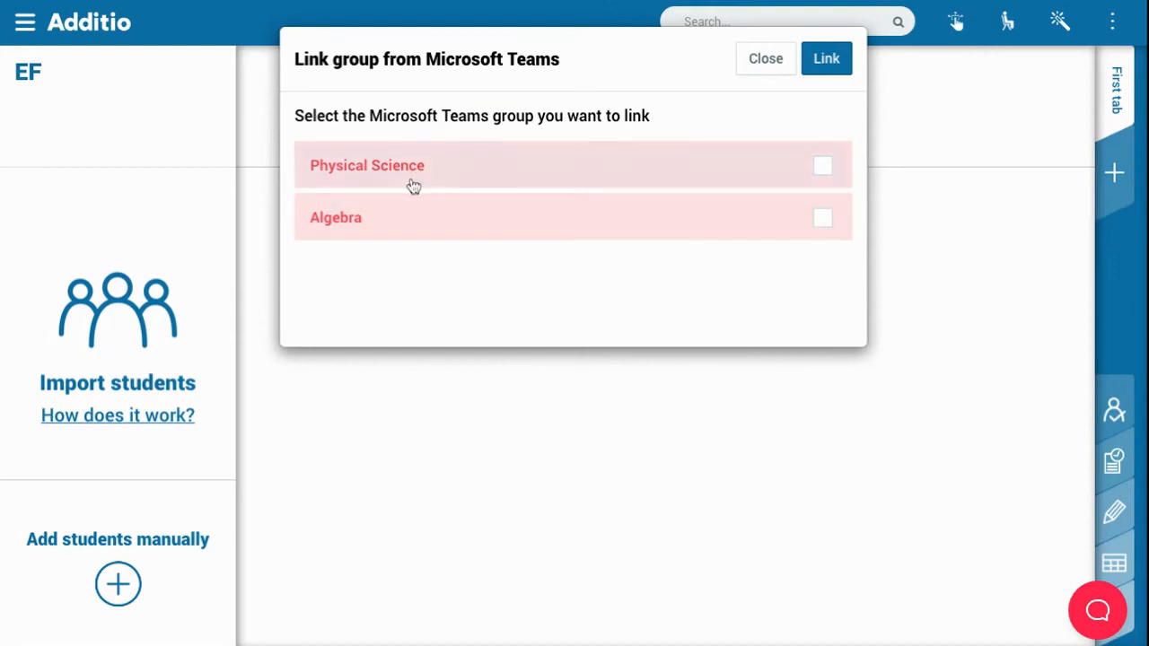
left_click(824, 170)
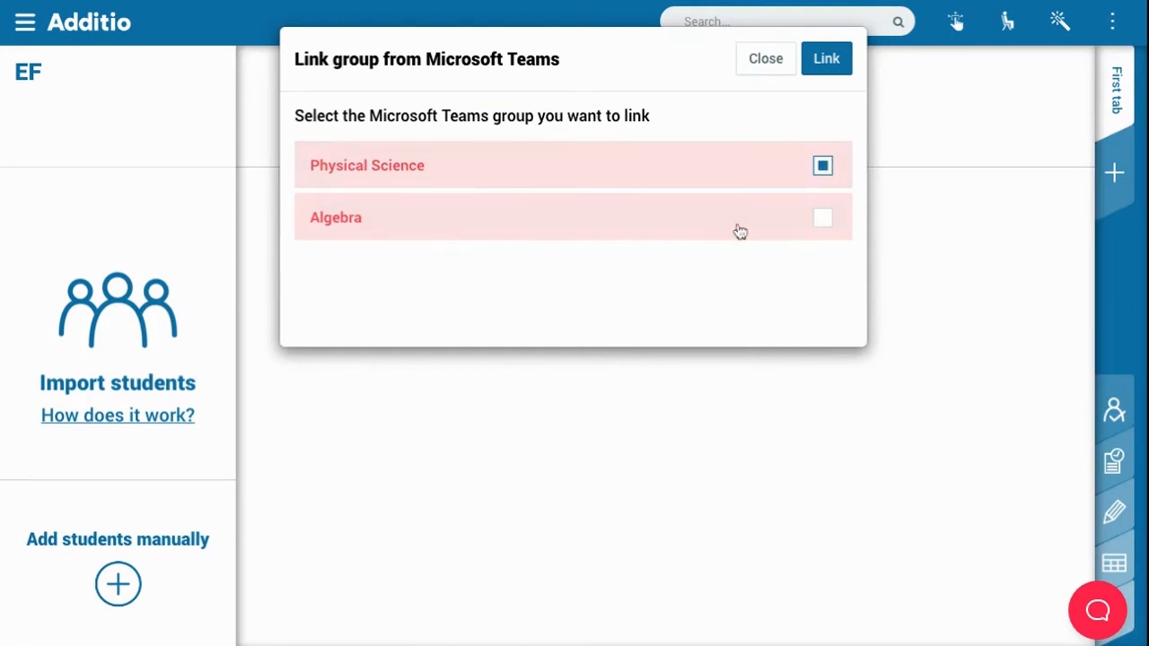
left_click(825, 72)
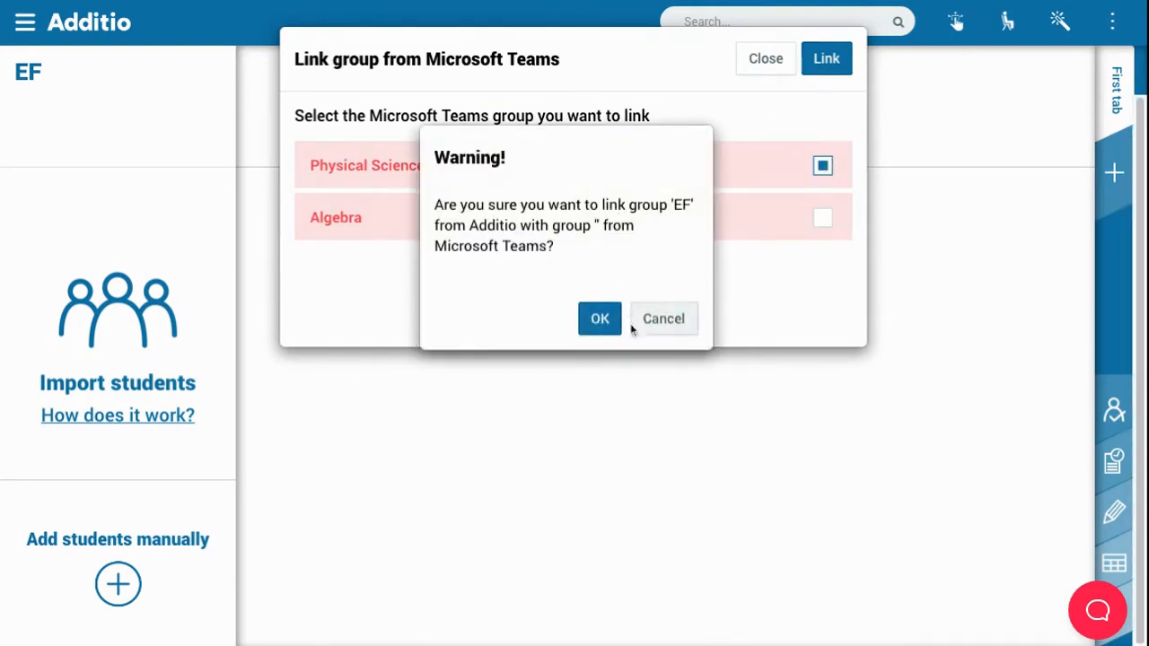
left_click(599, 318)
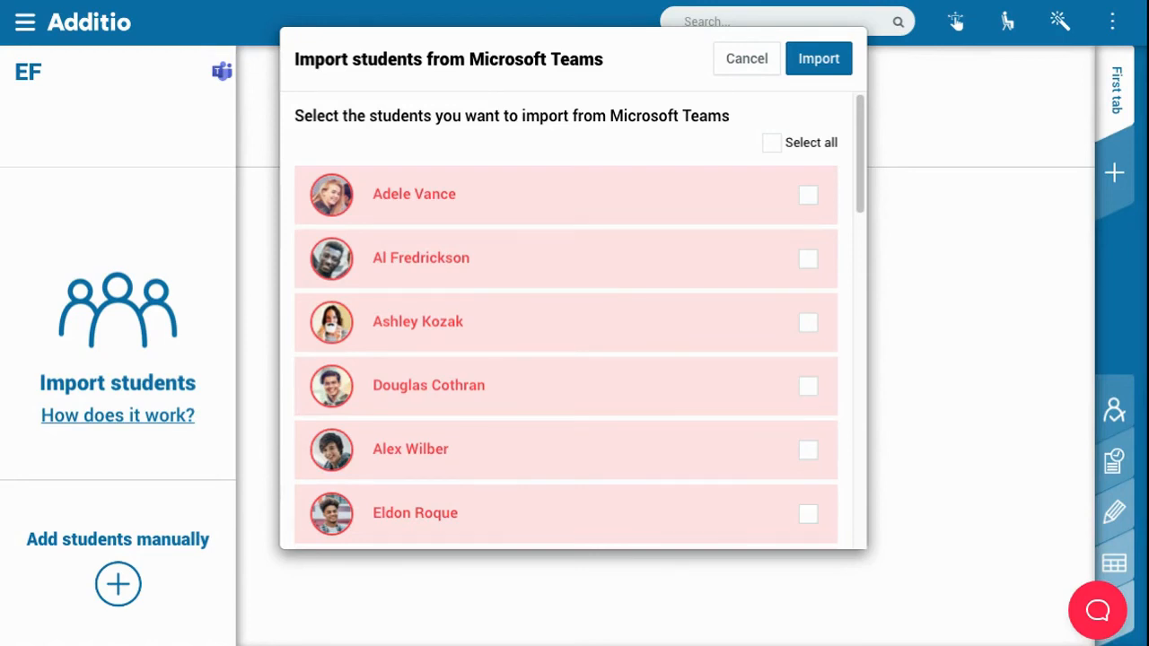
Step: Select the first four students in the Microsoft Teams import list and look through the remaining students
left_click(806, 196)
left_click(808, 260)
left_click(808, 323)
left_click(808, 386)
scroll(676, 277, "down", 5)
scroll(629, 305, "down", 5)
scroll(623, 288, "up", 15)
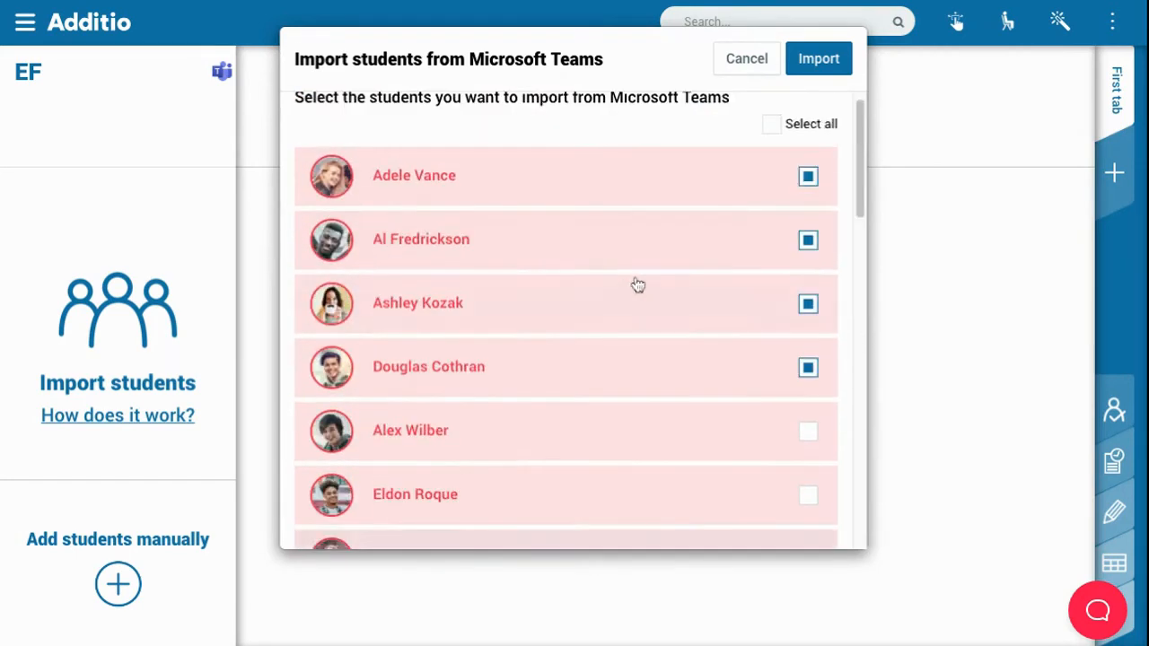
Step: Select all students of the linked Microsoft Teams group and import them into the EF group
left_click(783, 145)
scroll(805, 295, "down", 10)
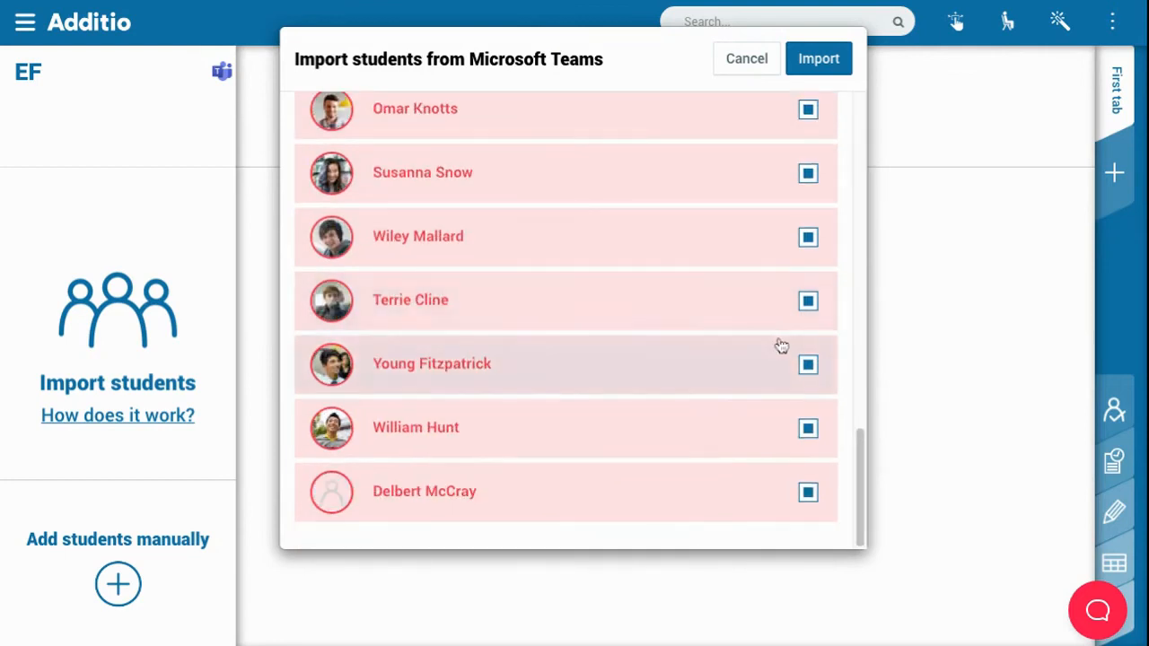
scroll(780, 344, "up", 5)
left_click(834, 77)
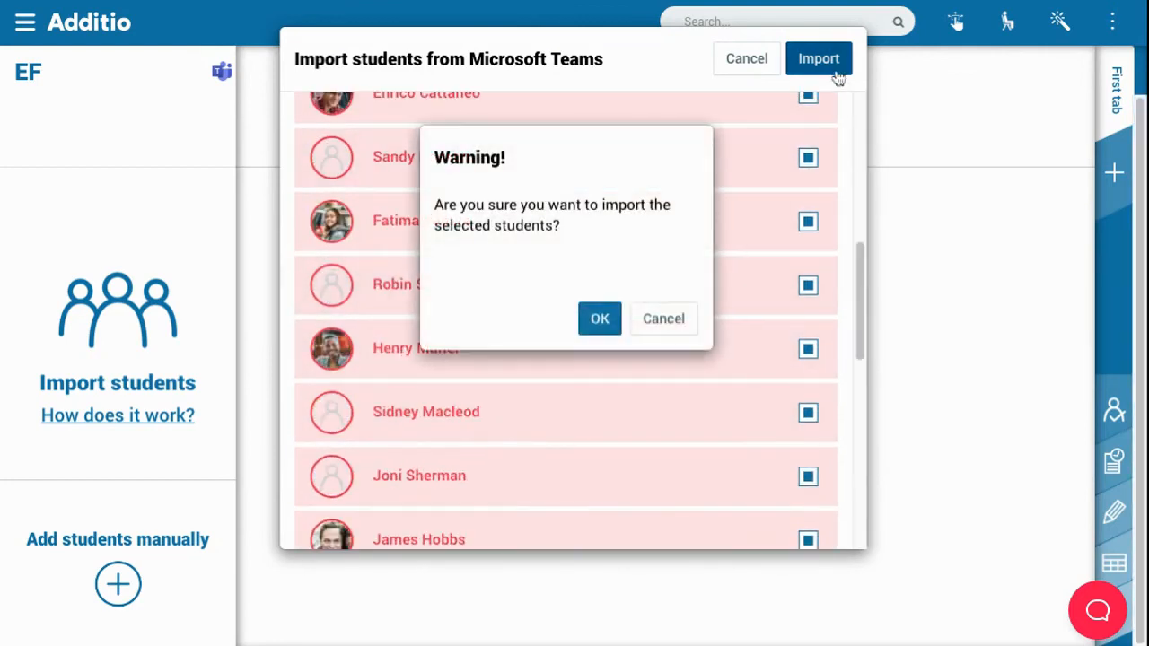
left_click(604, 329)
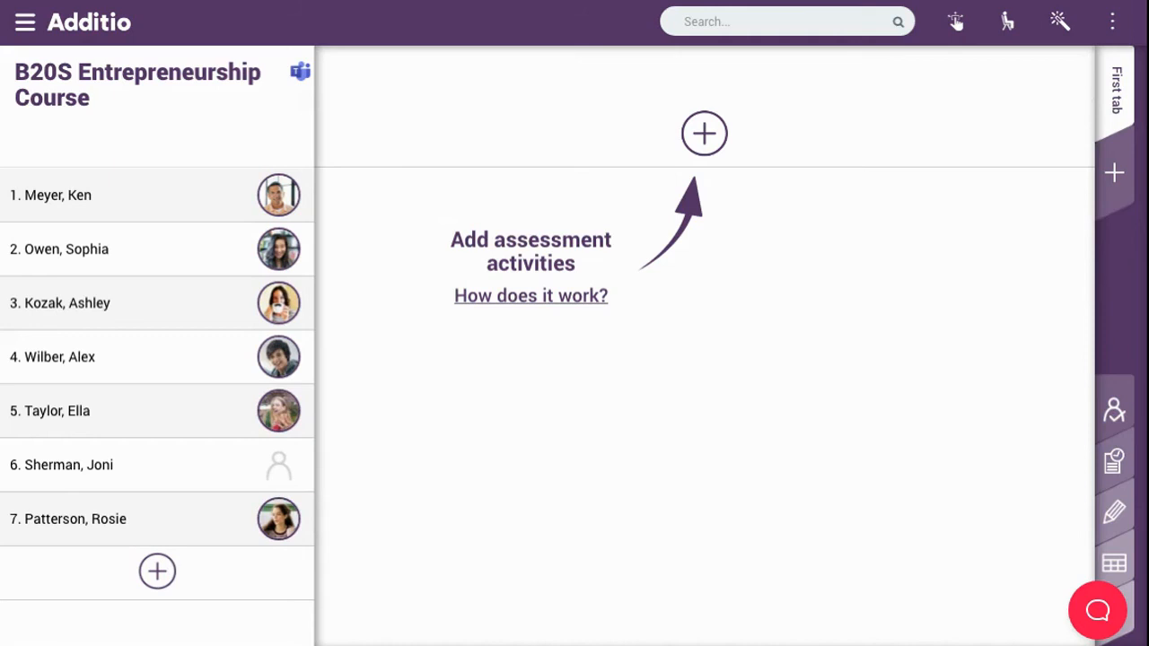
Step: View the Microsoft Teams options available for the B20S Entrepreneurship Course group
left_click(1113, 22)
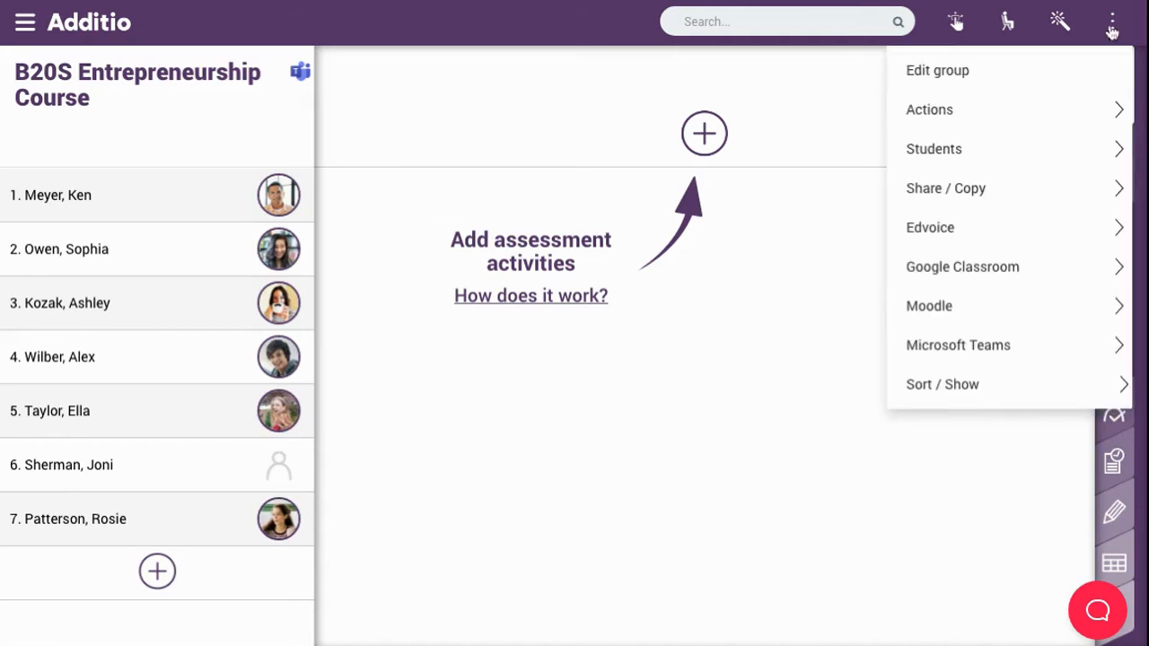
mouse_move(968, 350)
mouse_move(1033, 351)
left_click(769, 325)
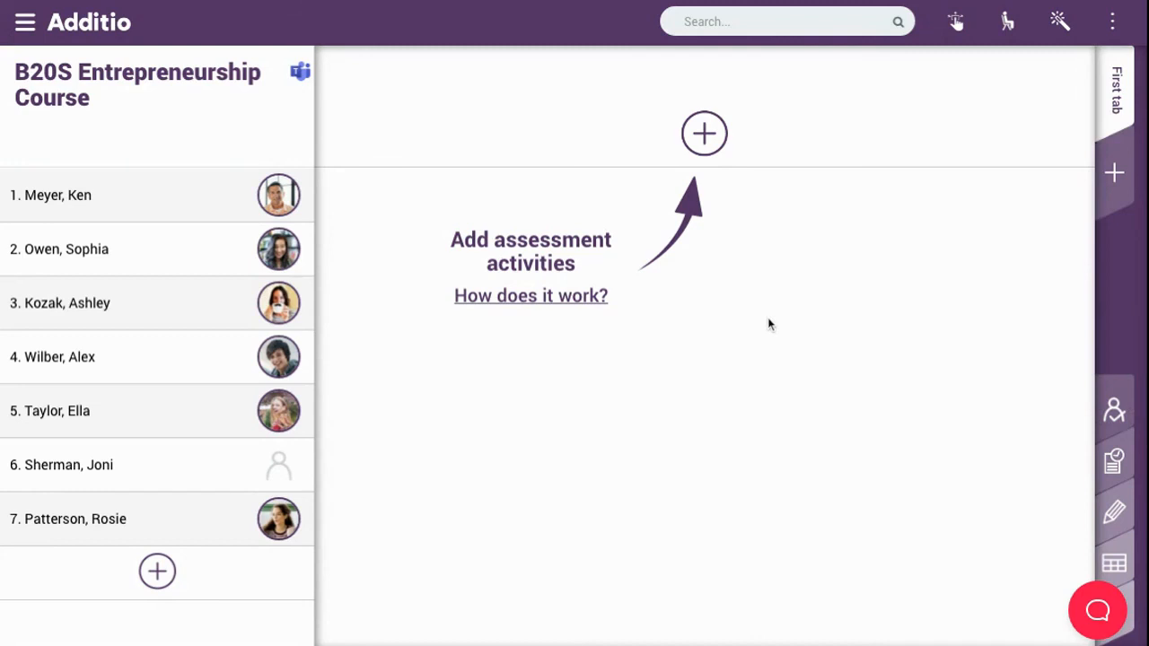